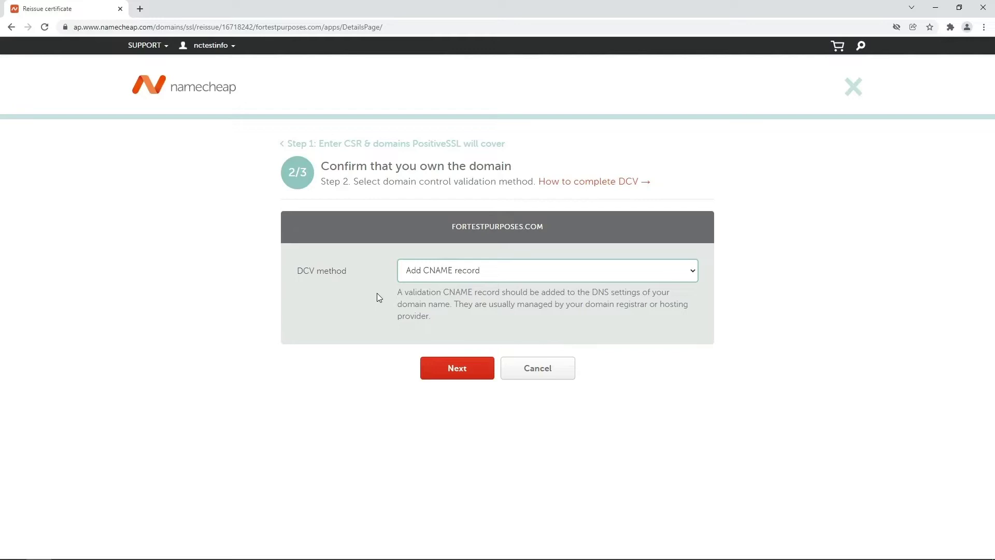
left_click(410, 278)
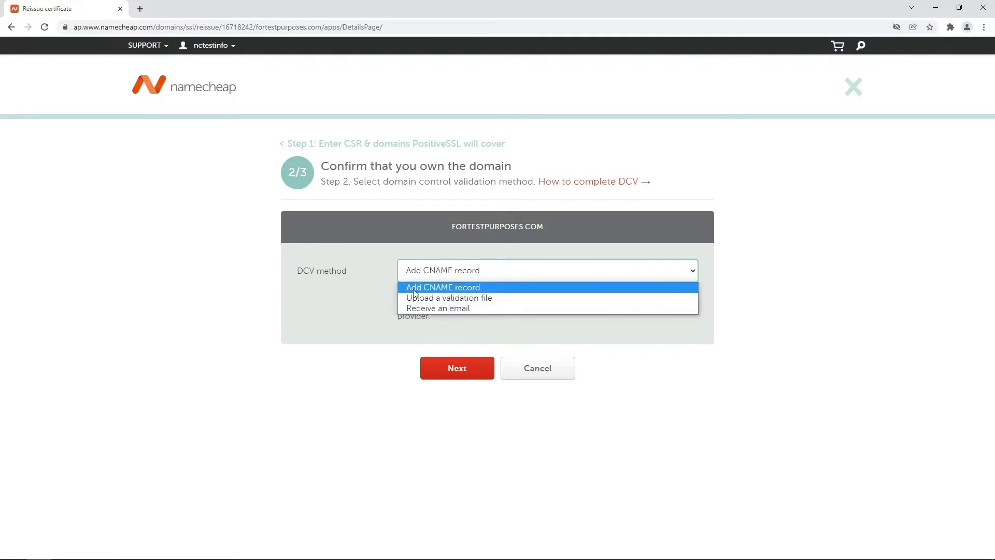
left_click(418, 308)
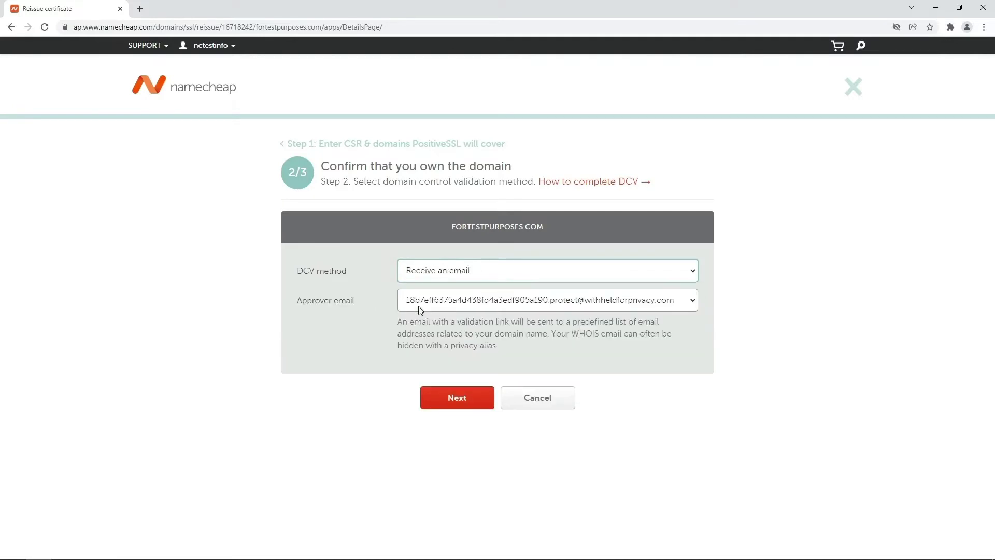
left_click(418, 304)
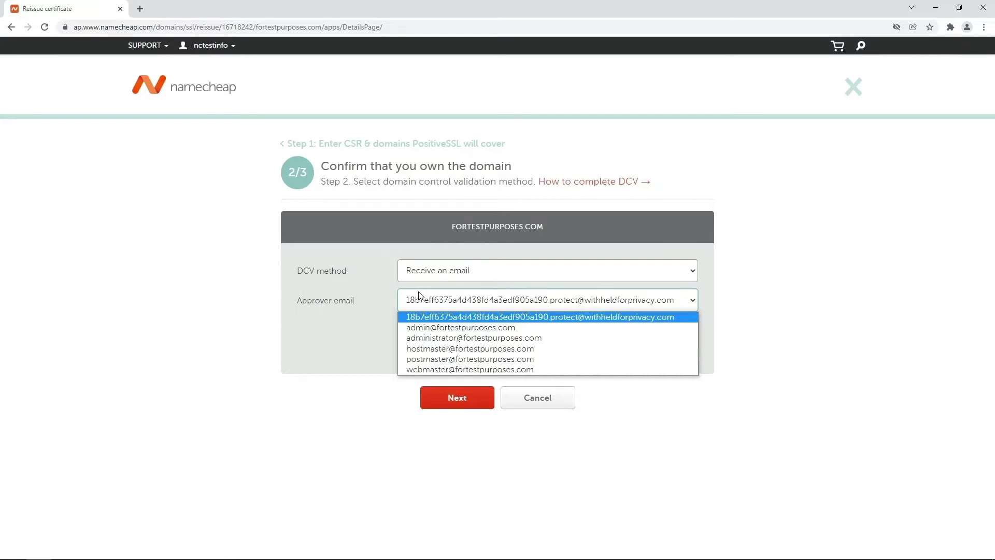
left_click(425, 324)
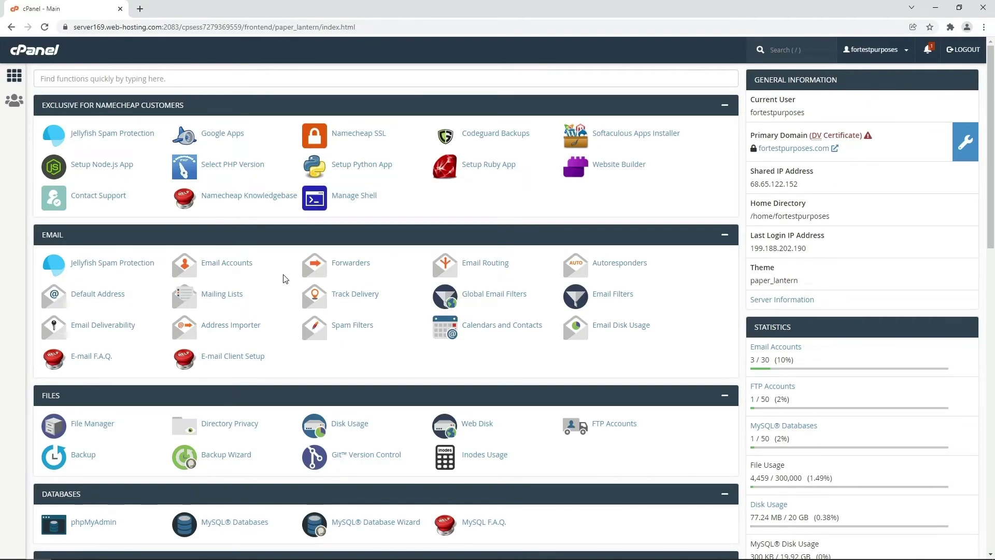
left_click(250, 265)
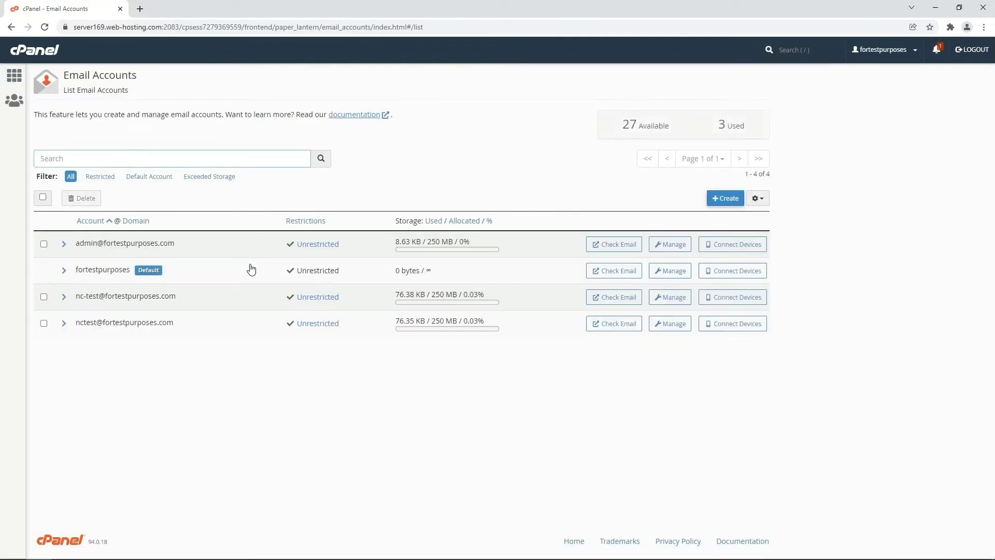
left_click(601, 248)
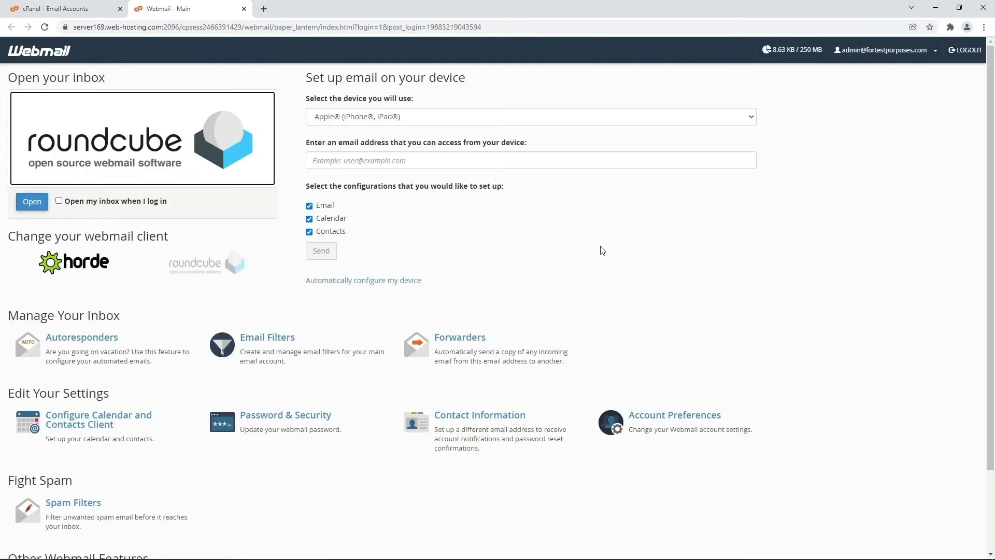
left_click(30, 208)
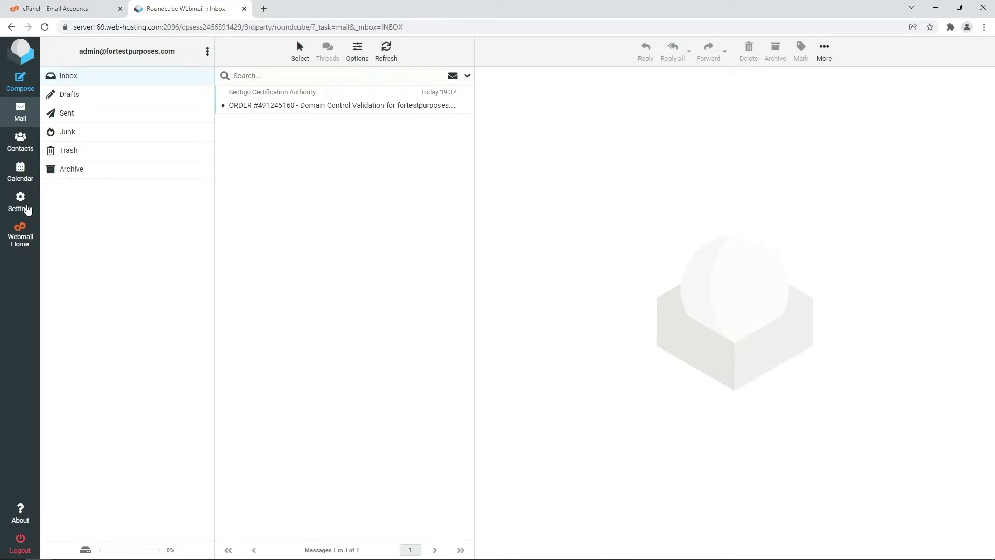
Open Sectigo's validation email and select its green validation code
left_click(289, 106)
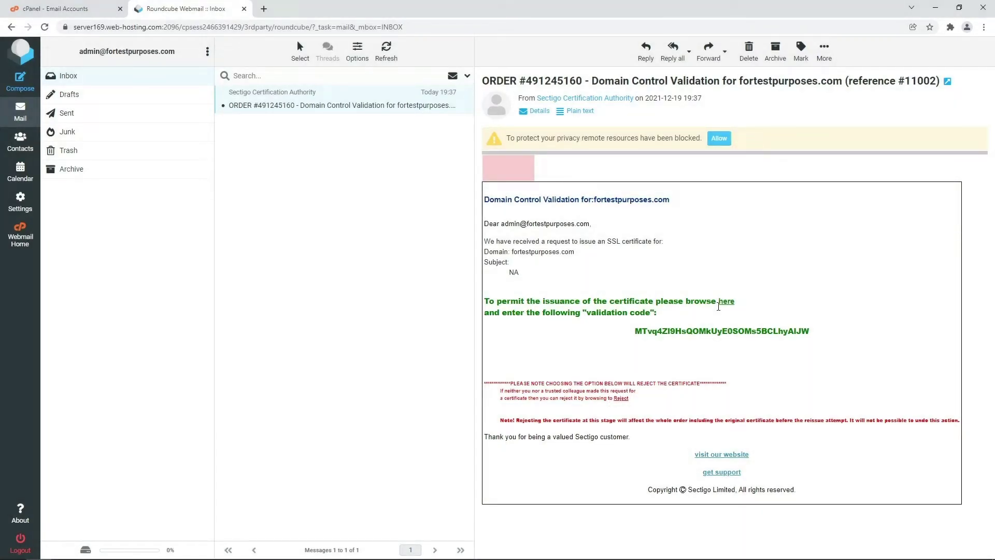
left_click_drag(810, 331, 633, 331)
key("ctrl+c")
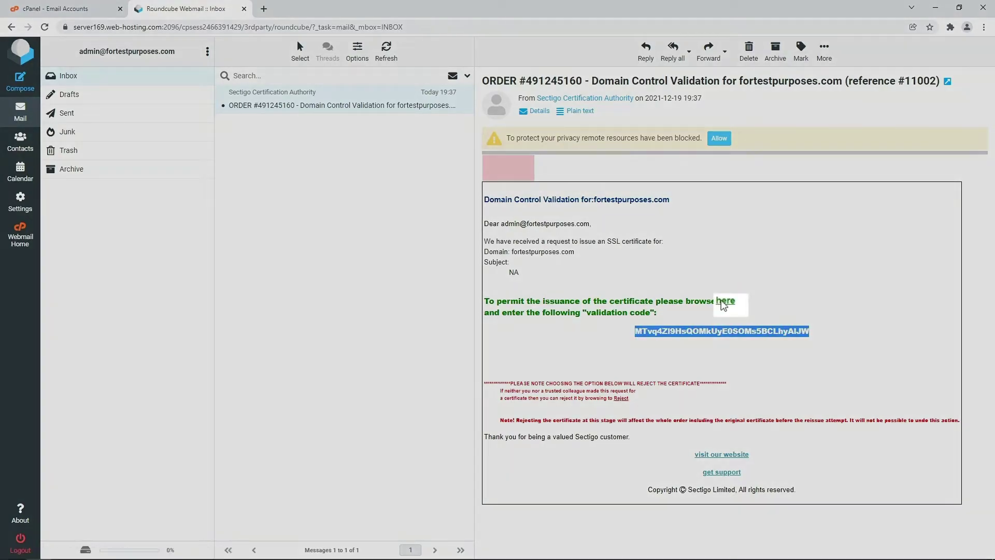
Paste the emailed validation code on Sectigo's code entry page and submit it
left_click(725, 301)
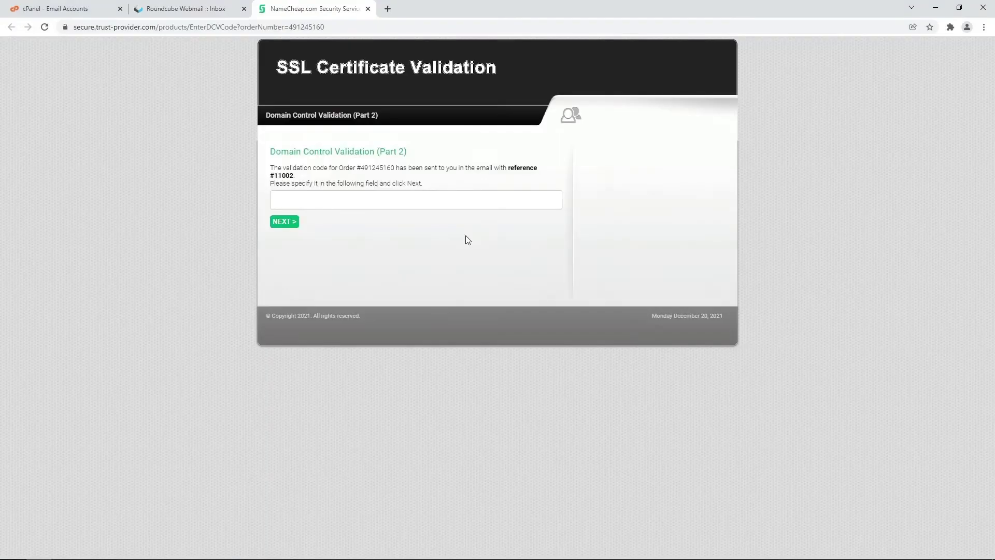
left_click(462, 203)
key("ctrl+v")
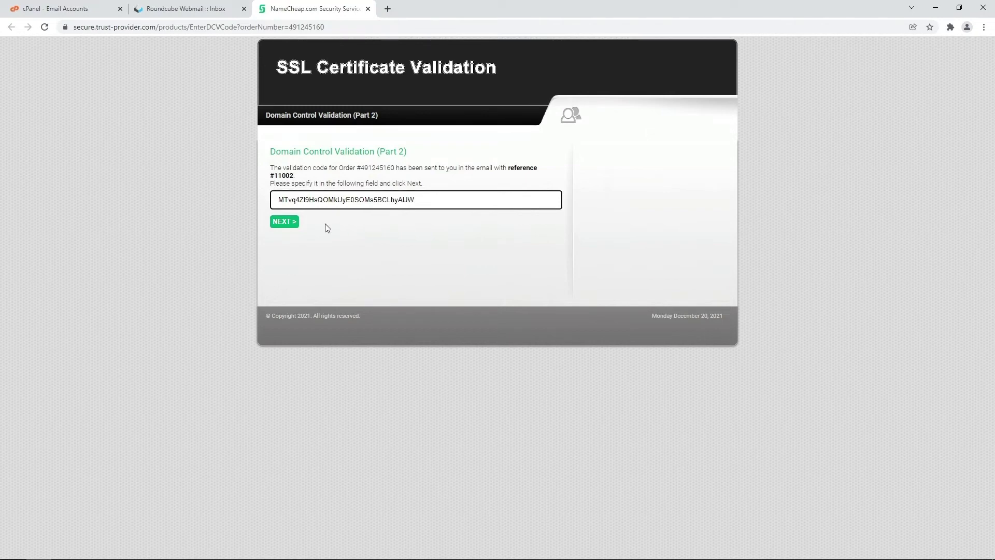
left_click(292, 225)
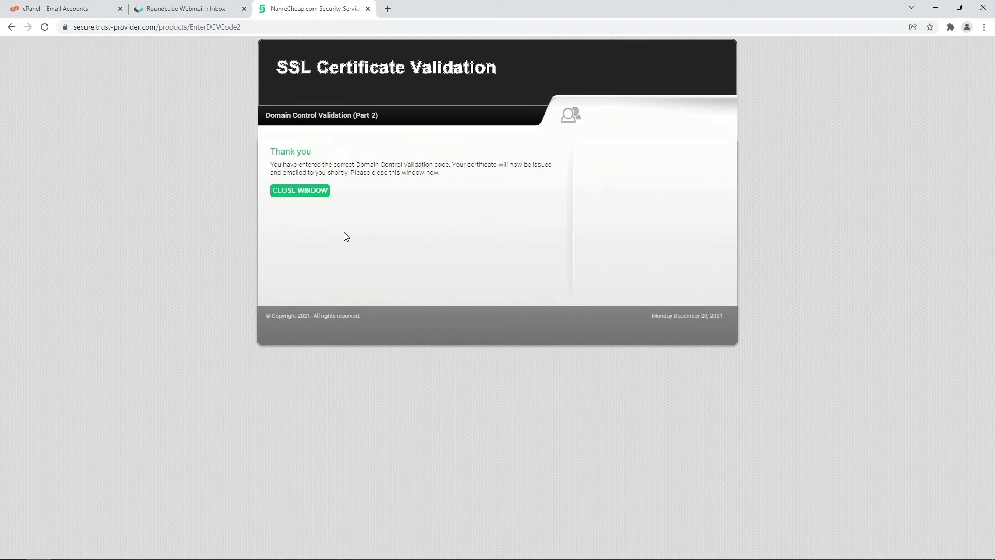
Close Sectigo's validation confirmation window
left_click(314, 192)
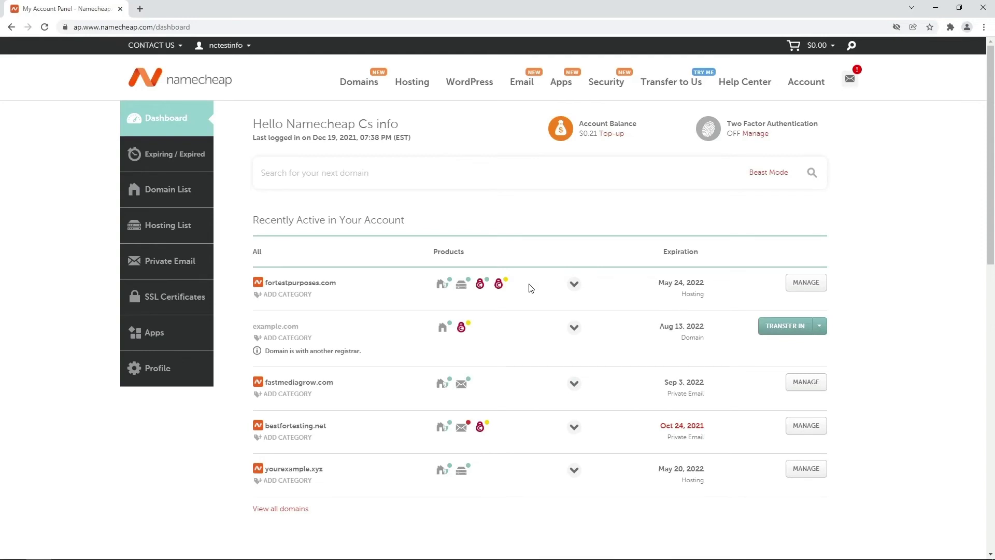
Resend the validation email for the pending fortestpurposes.com PositiveSSL certificate
left_click(193, 288)
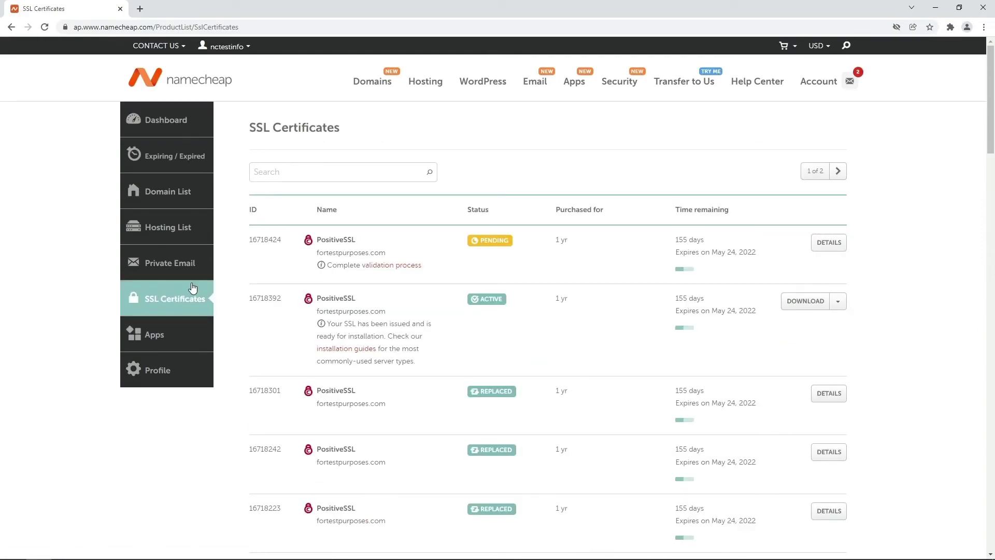
left_click(819, 247)
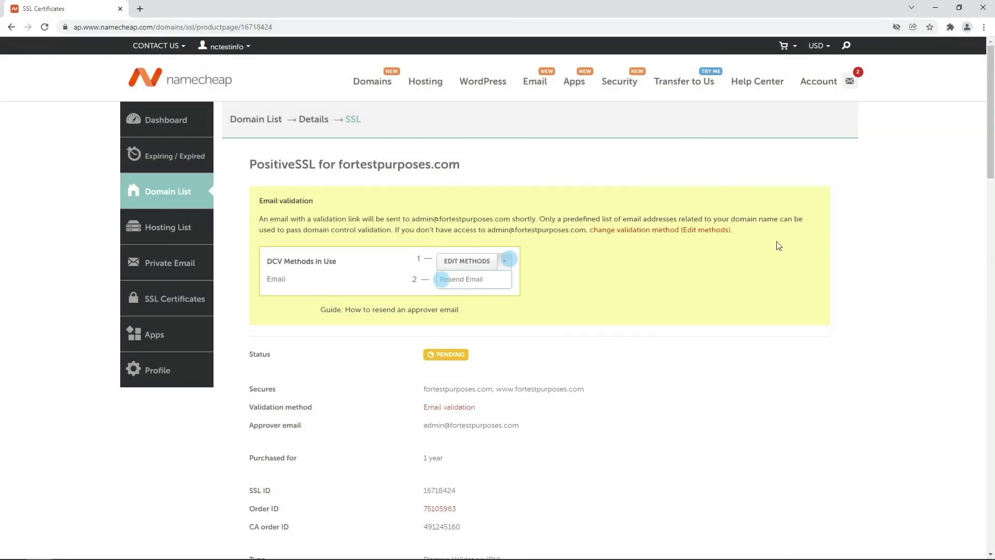
left_click(720, 233)
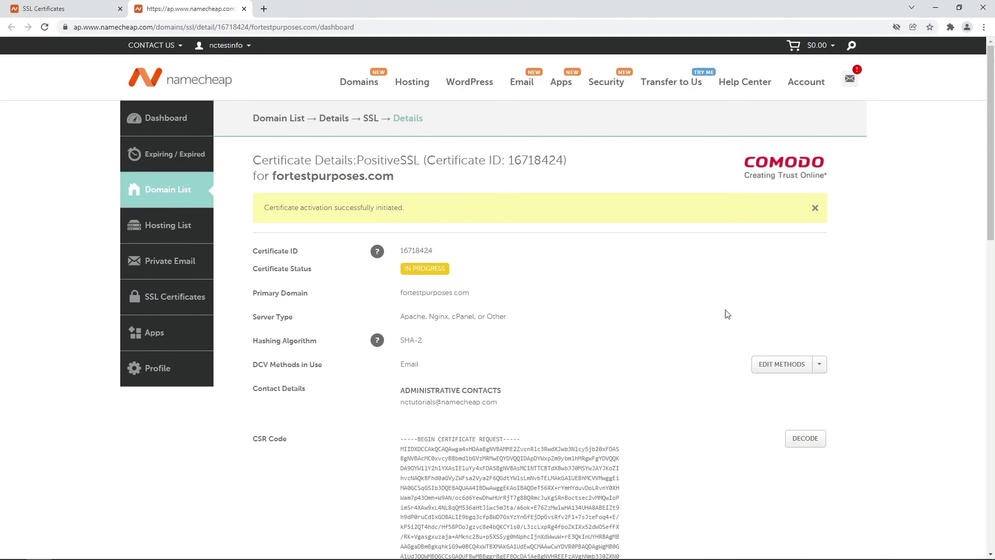
left_click(819, 364)
left_click(812, 384)
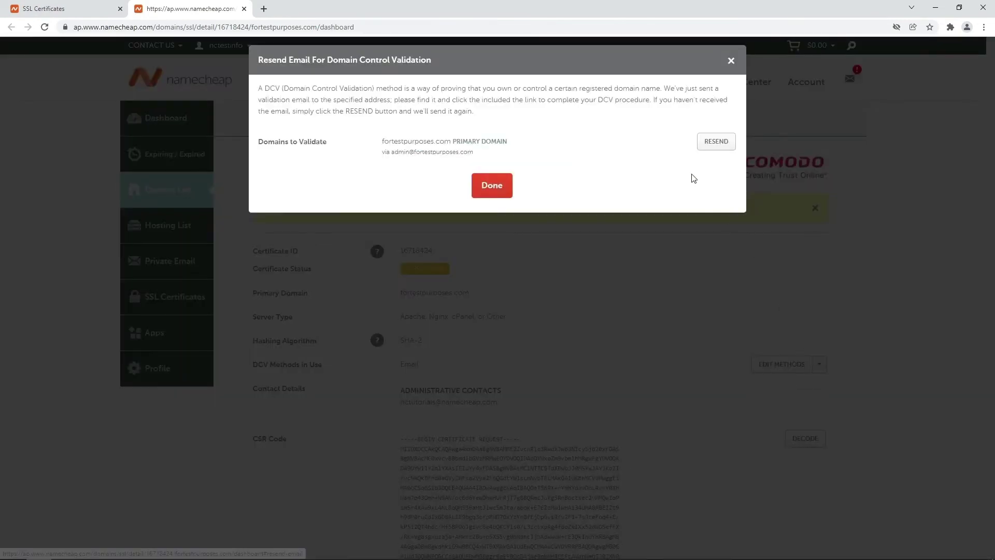
left_click(705, 147)
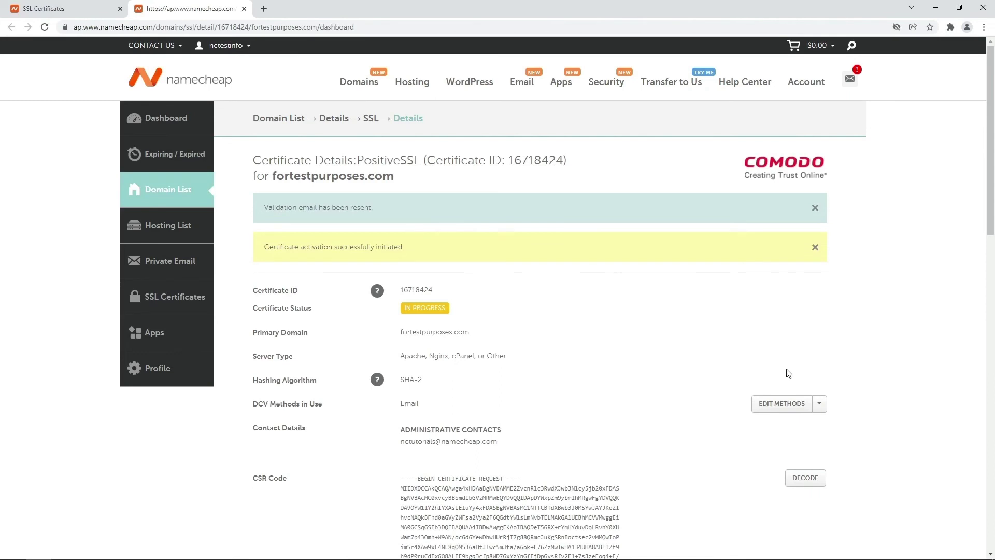
Switch the approver email to the withheldforprivacy.com alias address and save it
left_click(796, 404)
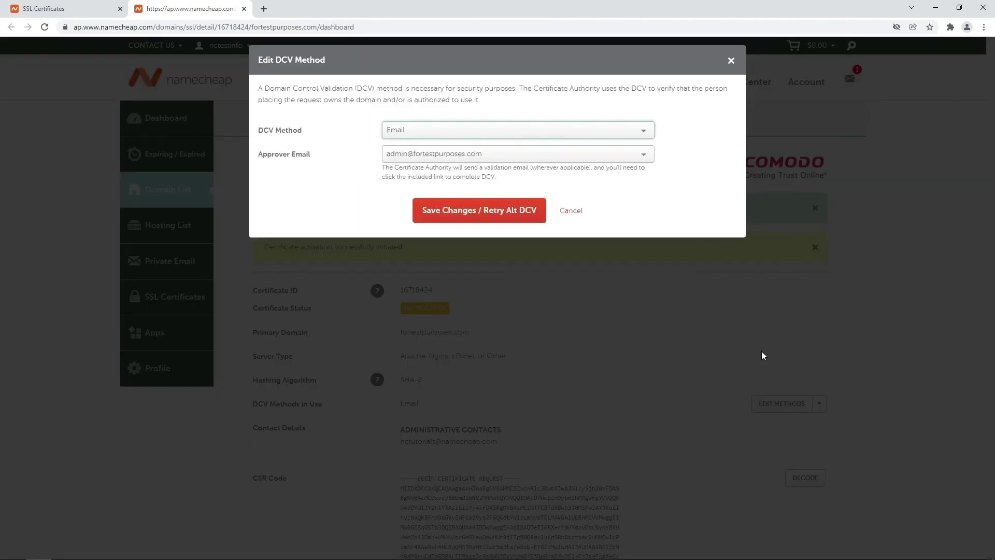
left_click(629, 156)
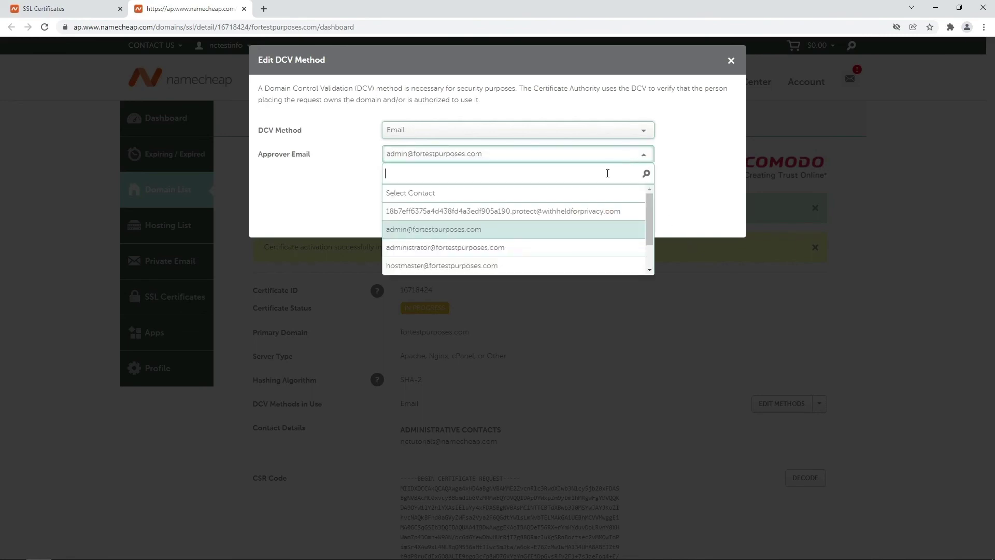
left_click(596, 211)
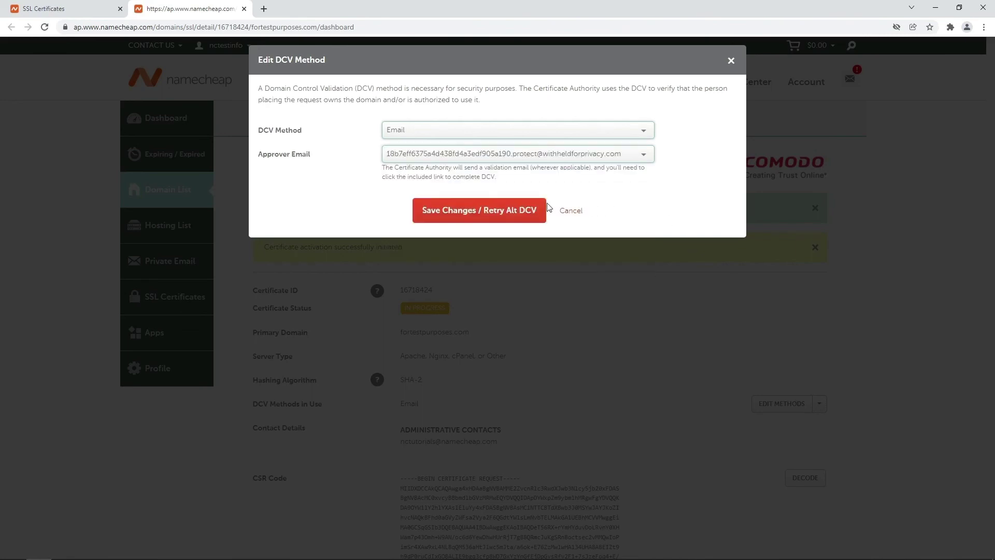
left_click(527, 210)
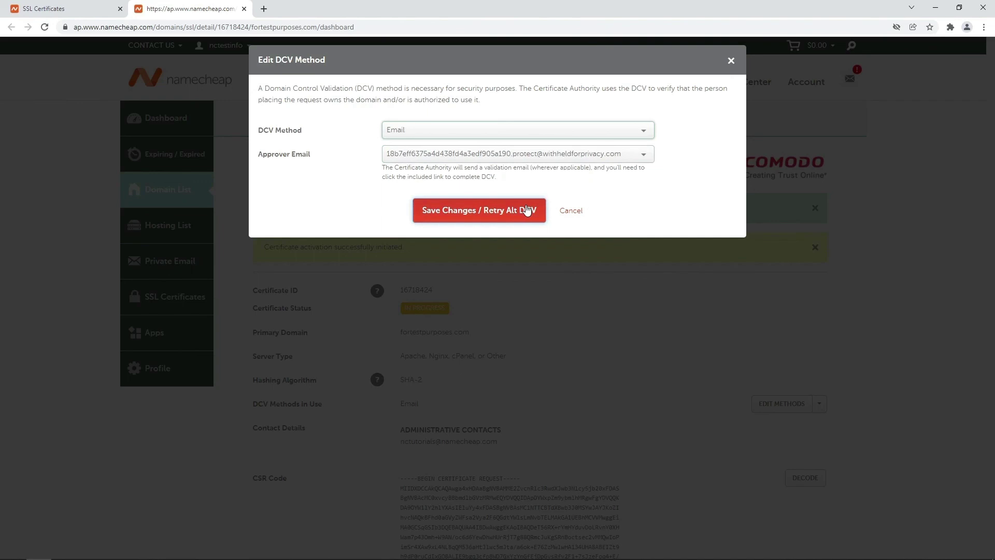